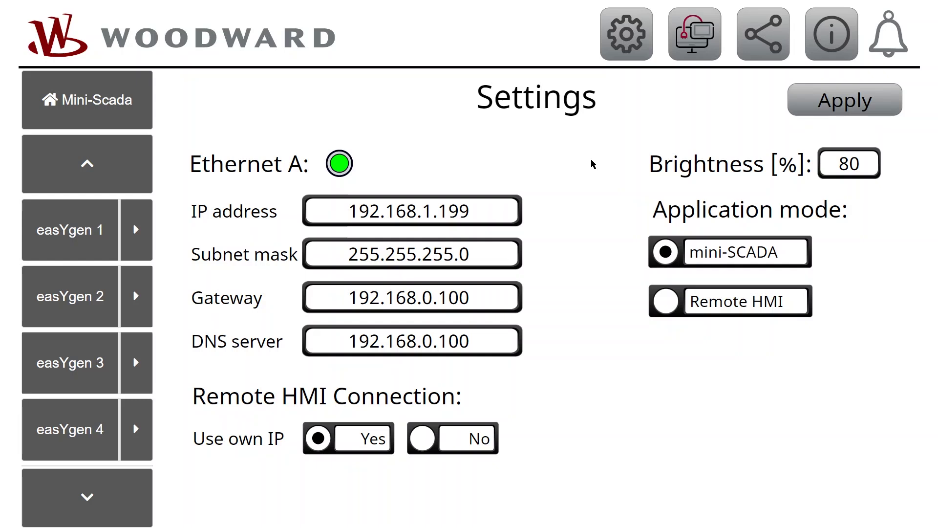
left_click(497, 212)
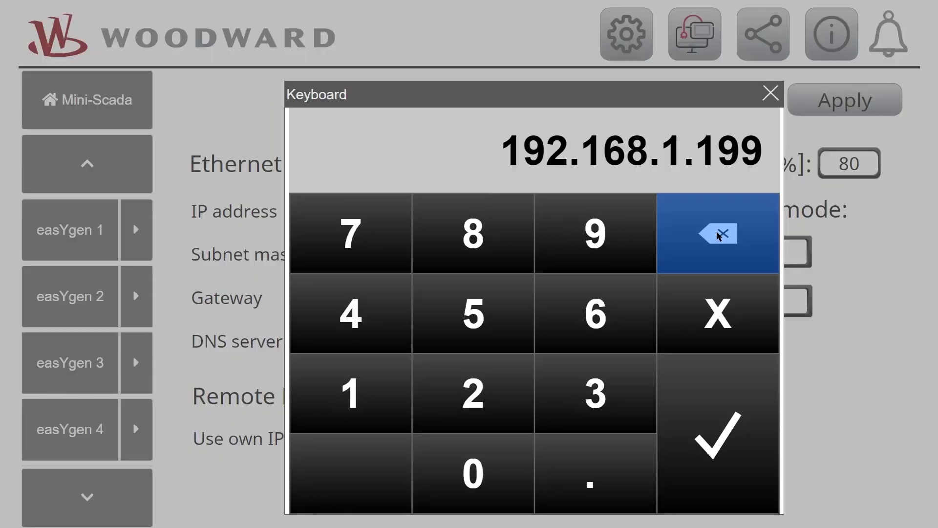
left_click(718, 234)
left_click(718, 233)
left_click(719, 234)
left_click(718, 233)
left_click(718, 235)
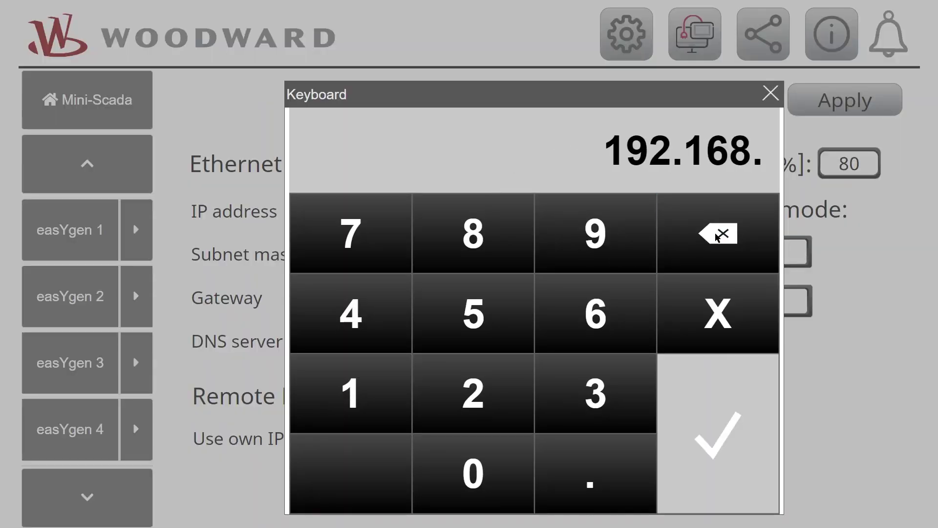
left_click(361, 396)
left_click(542, 467)
left_click(362, 393)
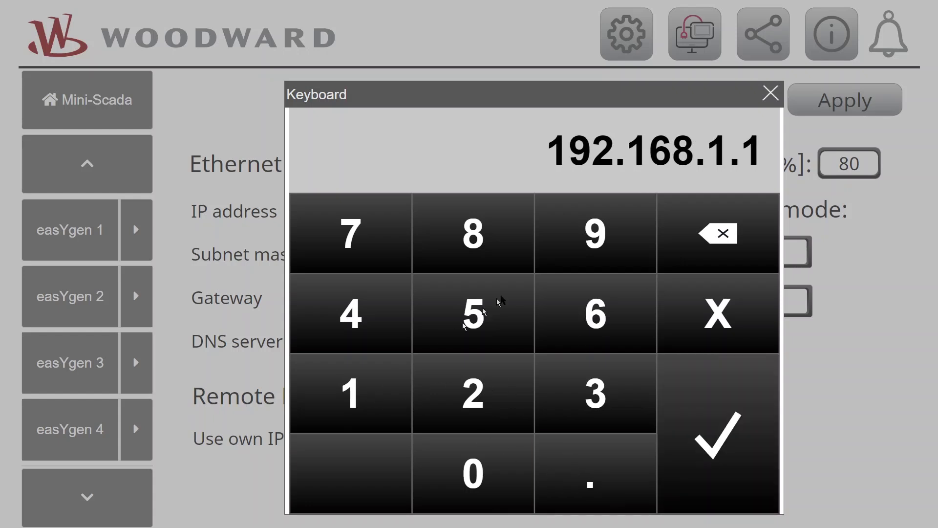
left_click(590, 242)
left_click(588, 244)
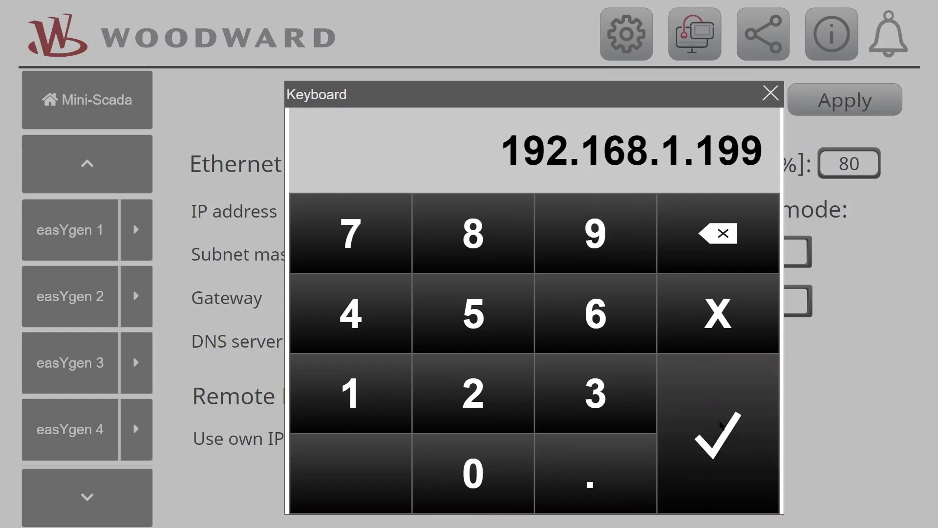
left_click(720, 421)
left_click(508, 253)
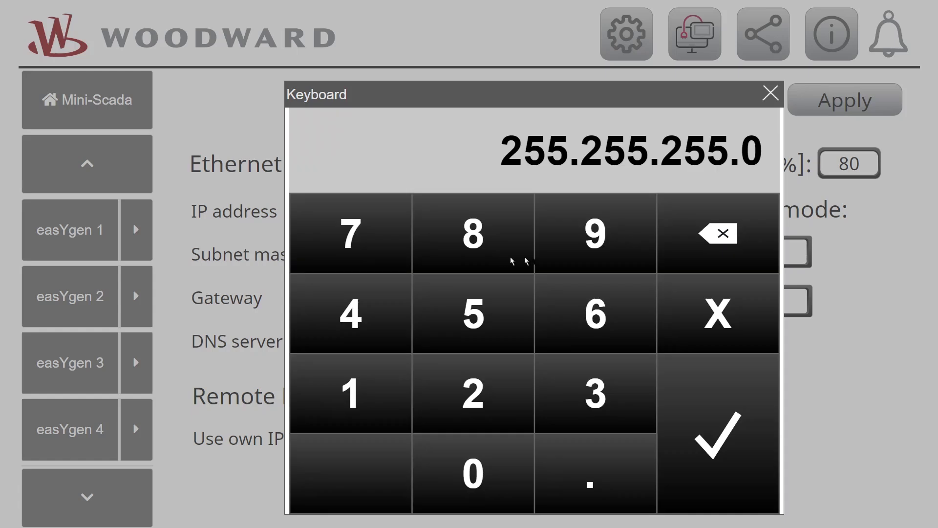
left_click(704, 432)
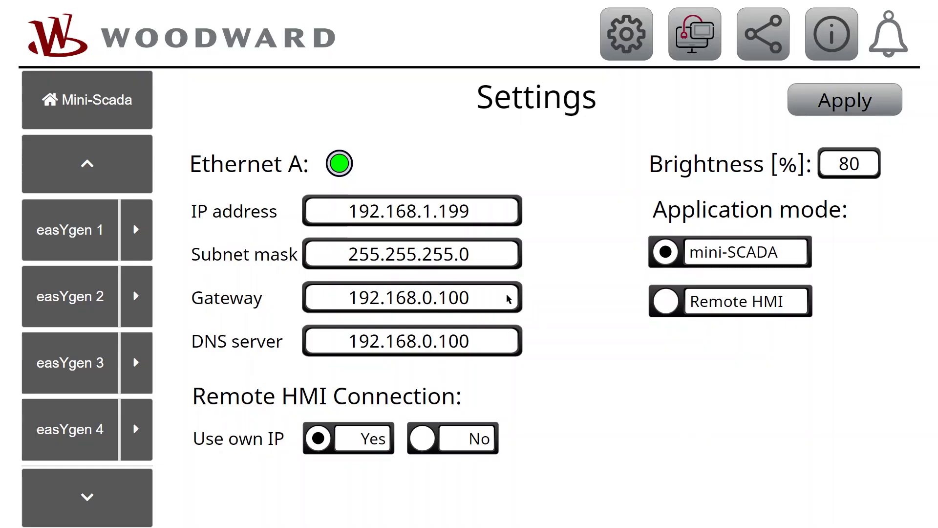
Choose Remote HMI as the application mode with Device List for auto connection
left_click(667, 307)
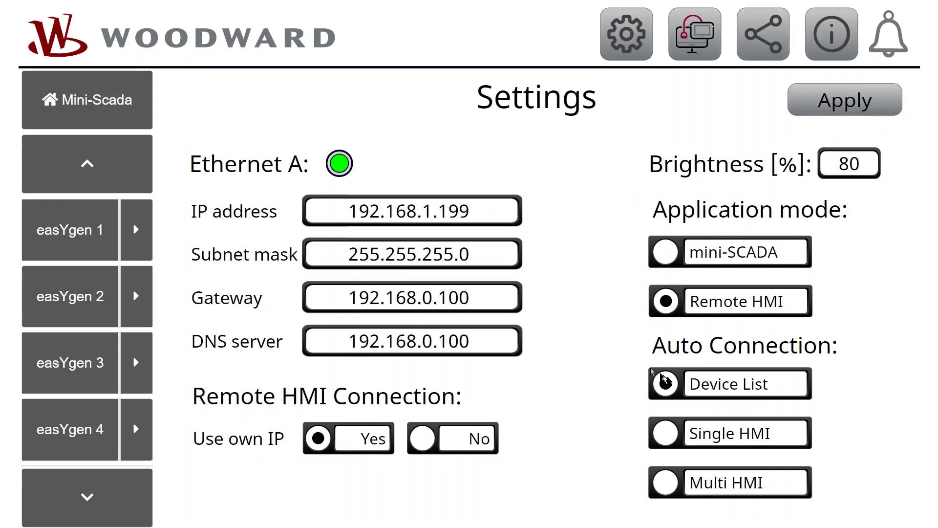
left_click(761, 397)
Apply and confirm the settings so the EG_1–EG_4 and LS6_1–LS6_2 device list loads
left_click(802, 110)
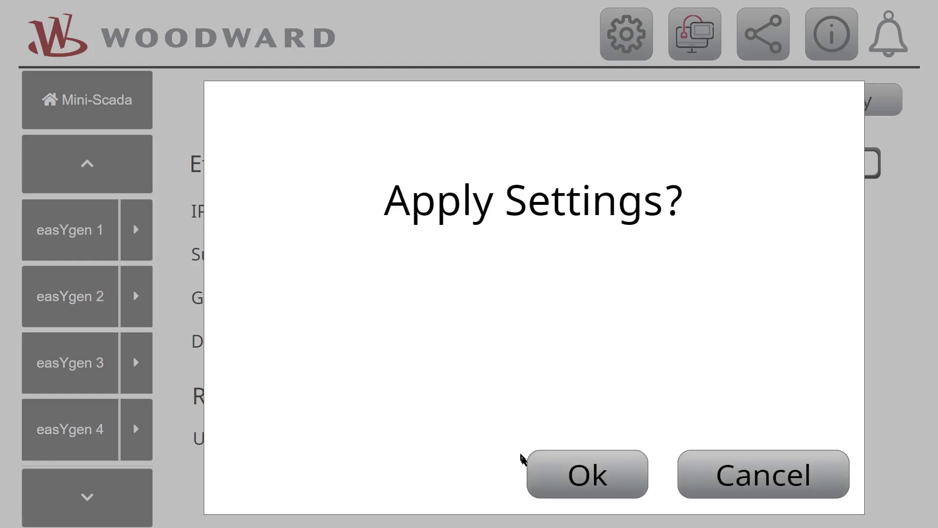
left_click(576, 477)
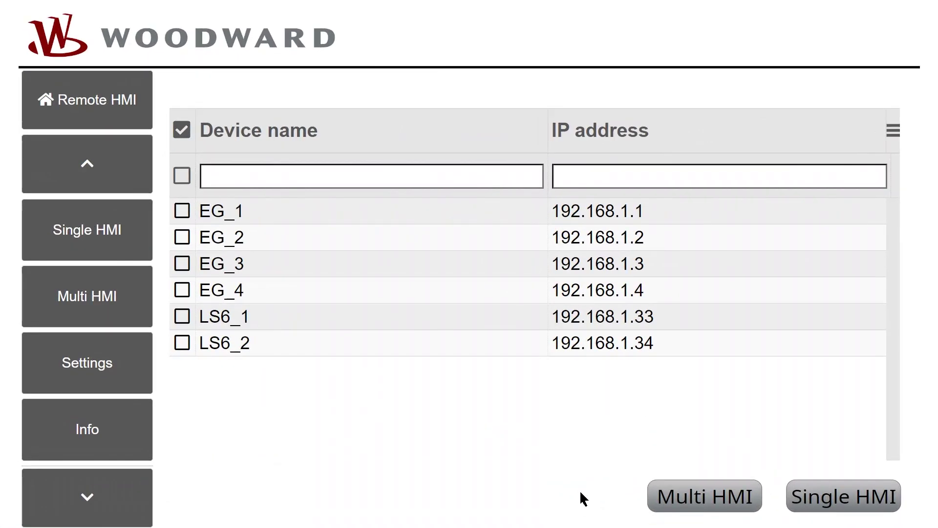
Tick EG_1 and open its Single HMI display showing mains 301 kW and generator 075 kW
left_click(183, 211)
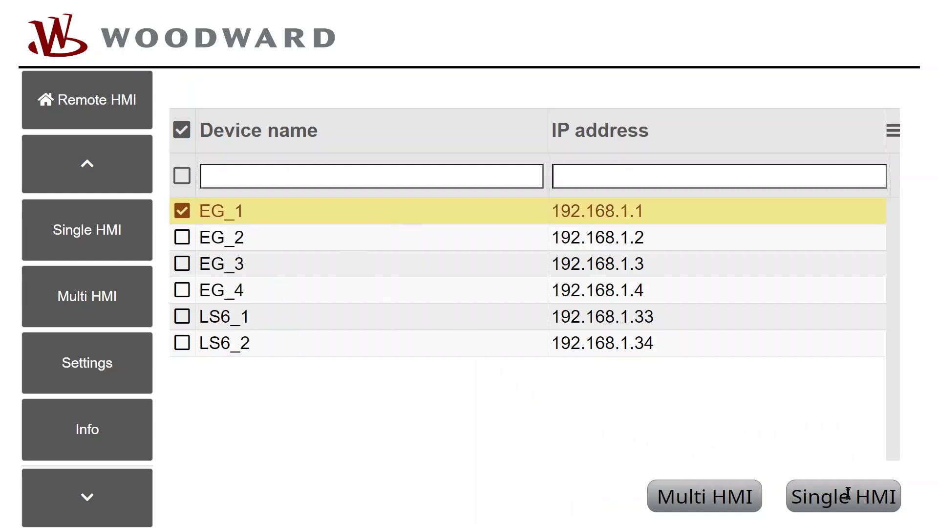
left_click(848, 495)
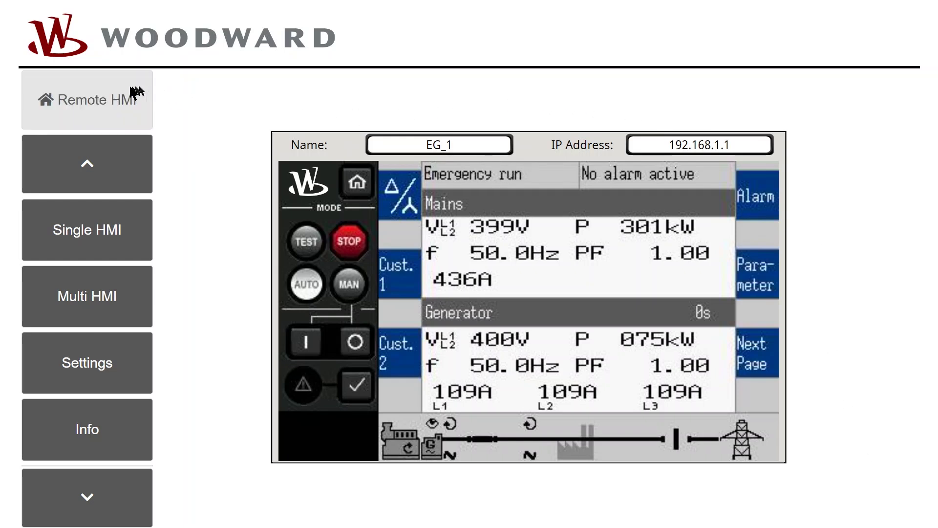
Back on the device list, tick EG_1, EG_2, LS6_1 and LS6_2 and open them in Multi HMI
left_click(70, 88)
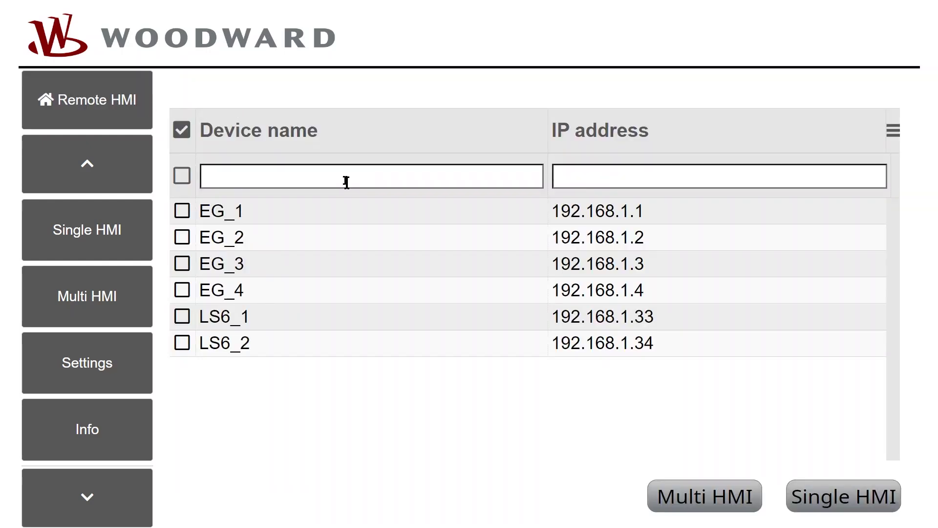
left_click(286, 210)
left_click(290, 229)
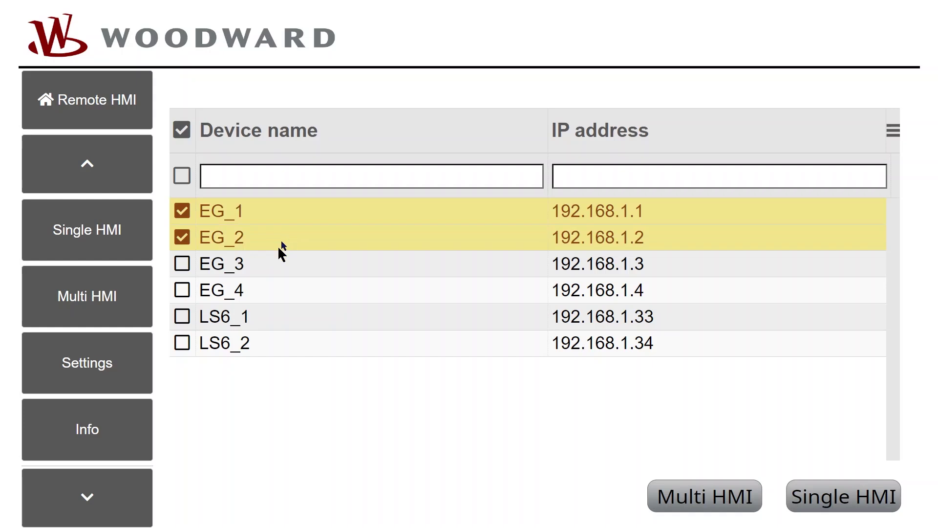
left_click(313, 323)
left_click(318, 348)
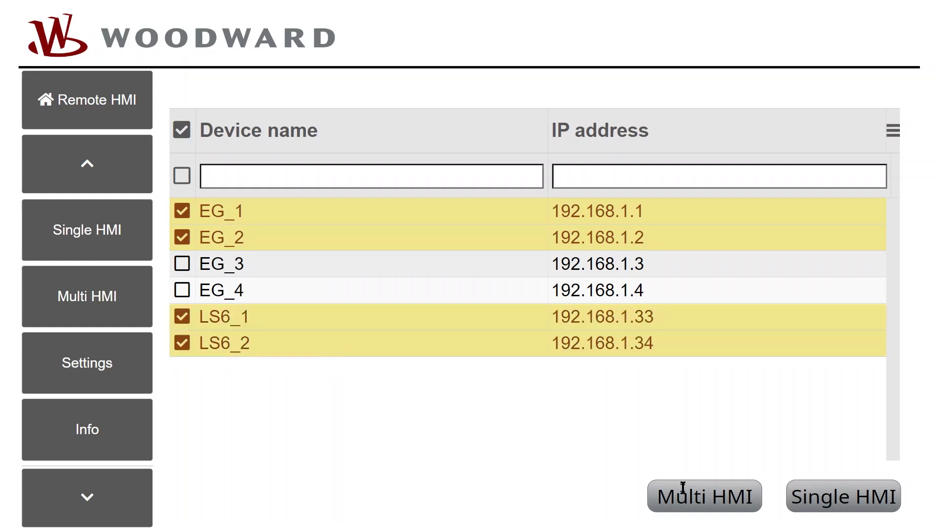
left_click(683, 488)
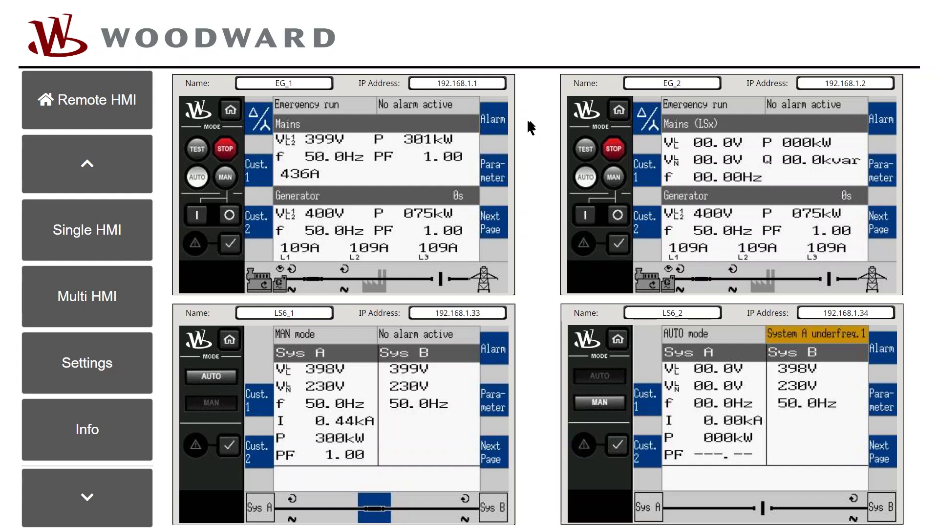
Show System A measured values on LS6_1 and System B measured values on LS6_2
left_click(497, 123)
left_click(497, 122)
left_click(493, 401)
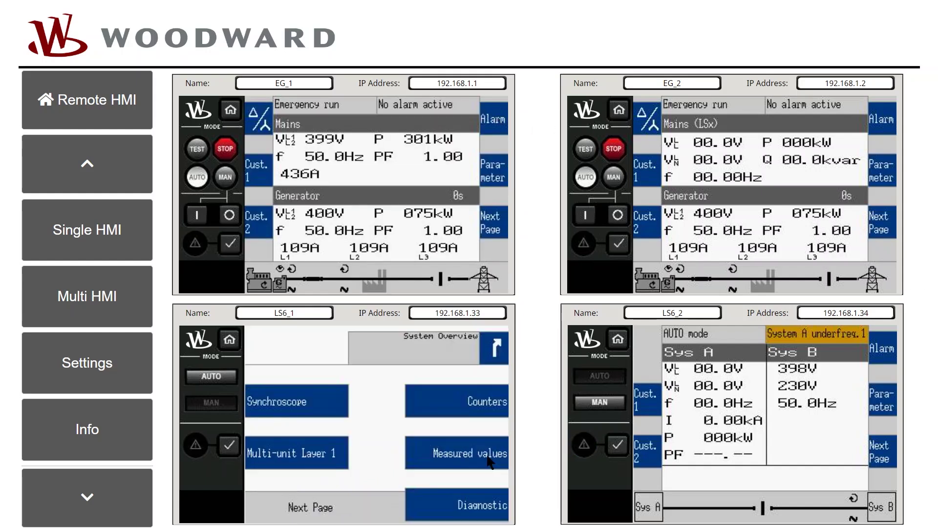
left_click(325, 505)
left_click(464, 402)
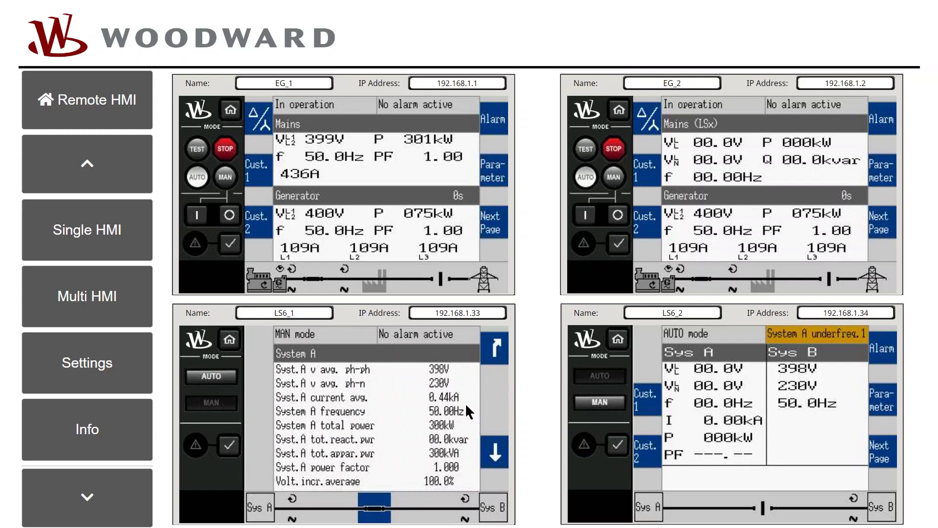
left_click(884, 404)
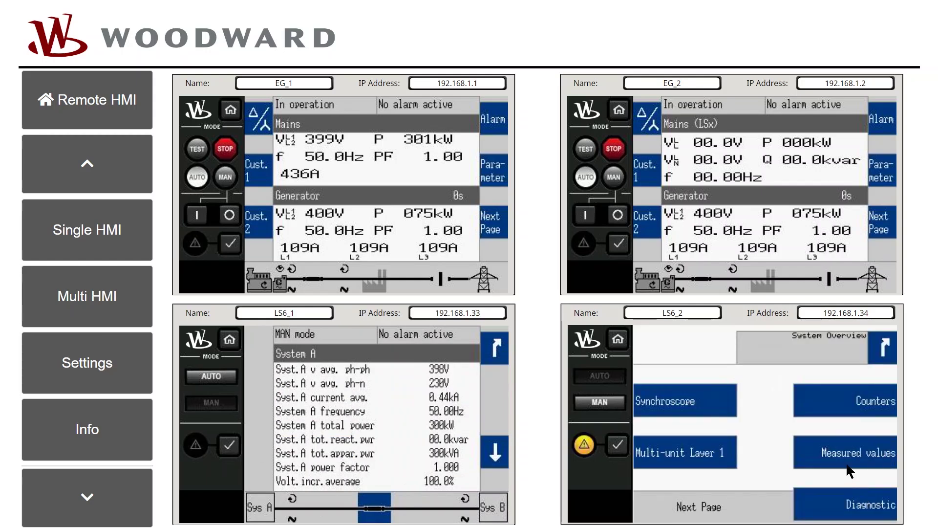
left_click(786, 455)
left_click(847, 503)
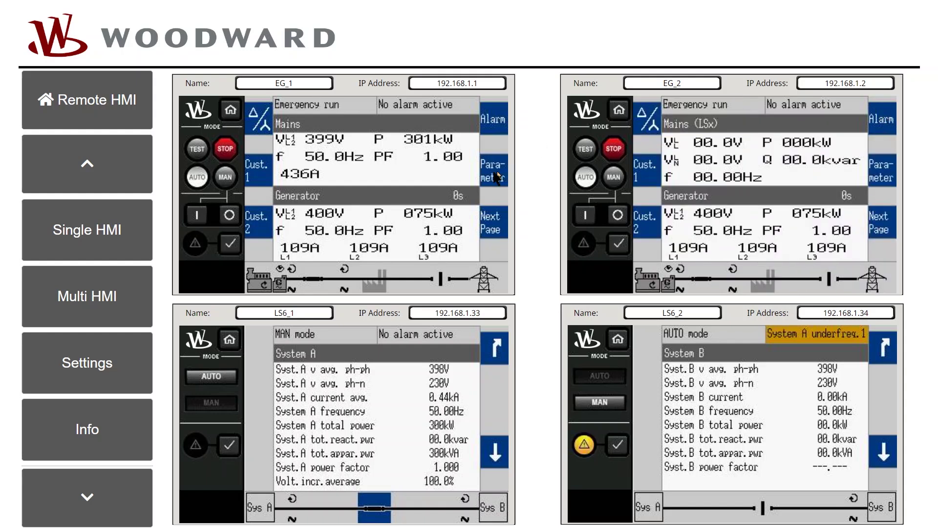
Open the Diagnostic Event History on both the EG_1 and EG_2 panels
left_click(494, 224)
left_click(470, 274)
left_click(336, 224)
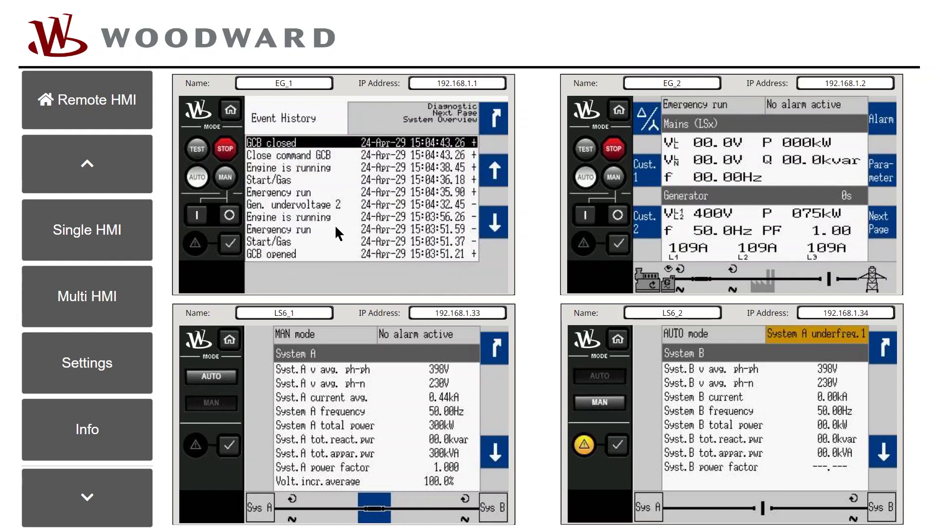
left_click(883, 225)
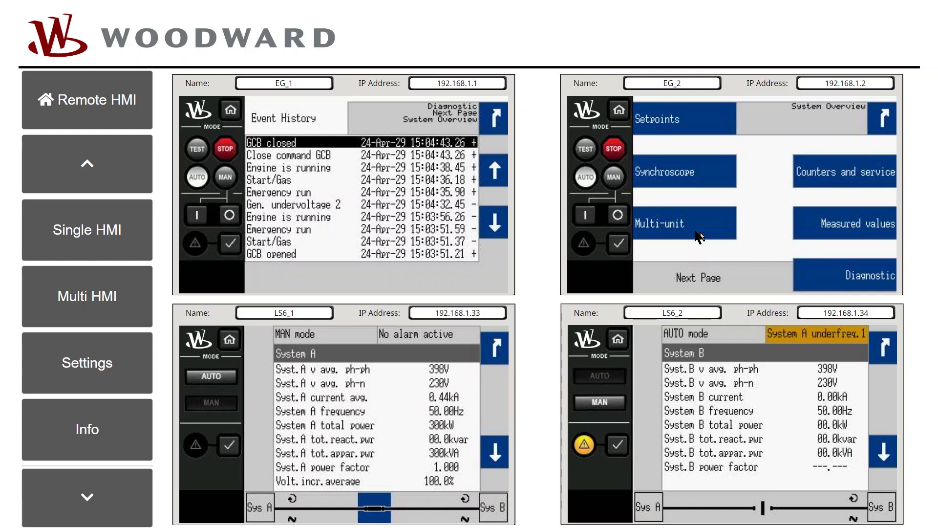
left_click(882, 282)
left_click(703, 230)
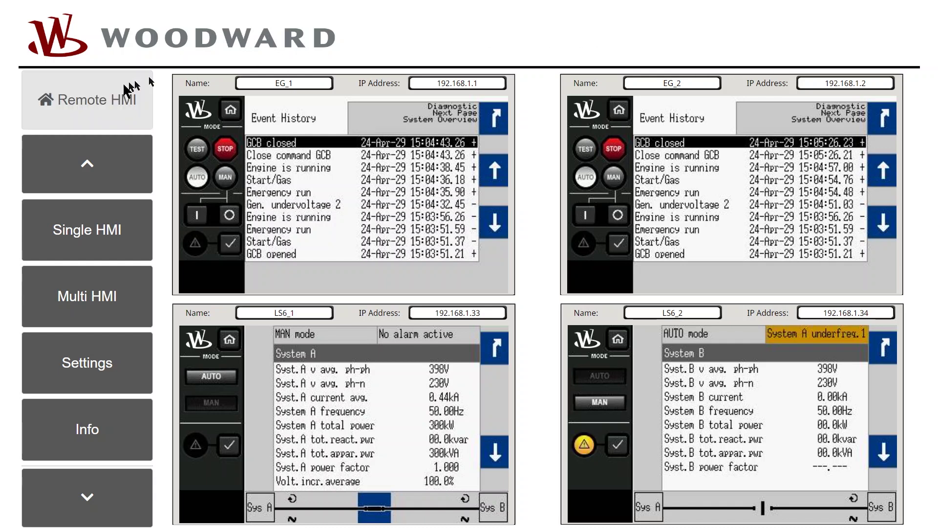
Leave the four-panel view and return to the six-unit Remote HMI Device List
left_click(90, 82)
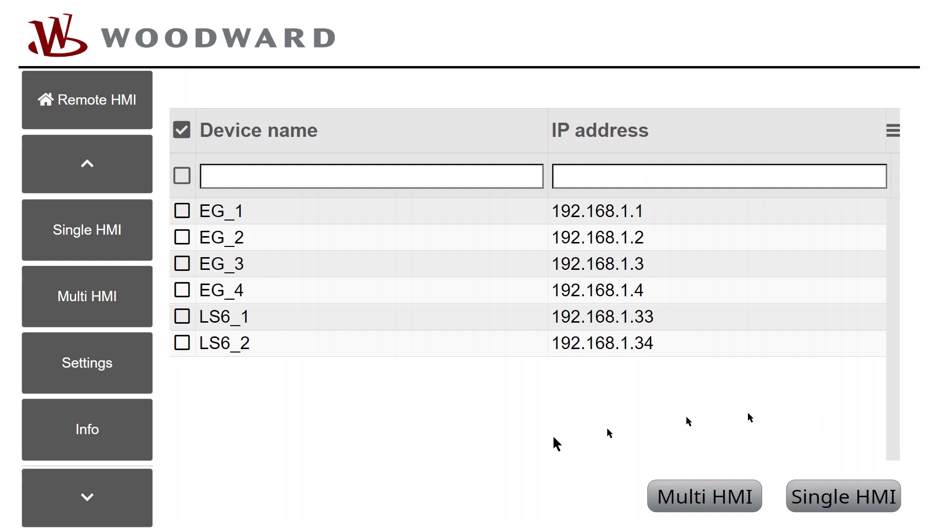
Browse the Single HMI, Multi HMI, Settings and Info pages, then tick all six devices
left_click(136, 250)
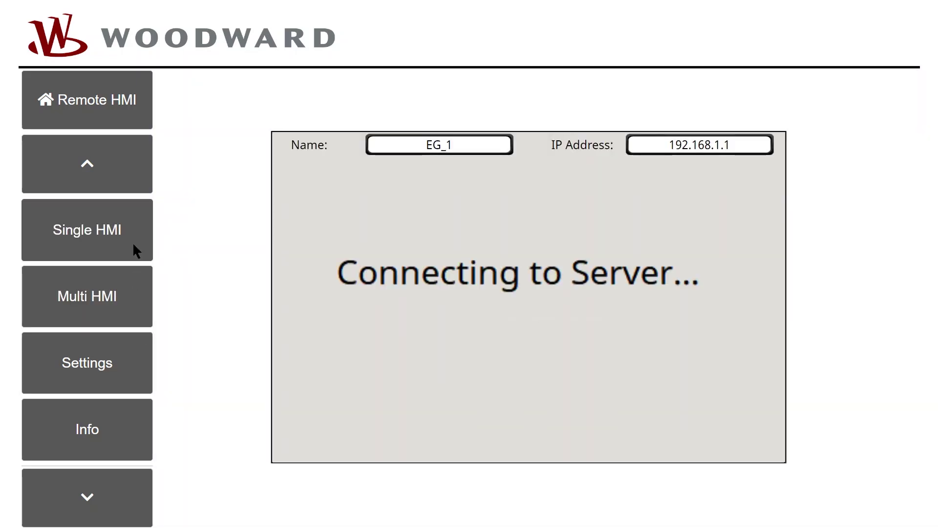
left_click(136, 288)
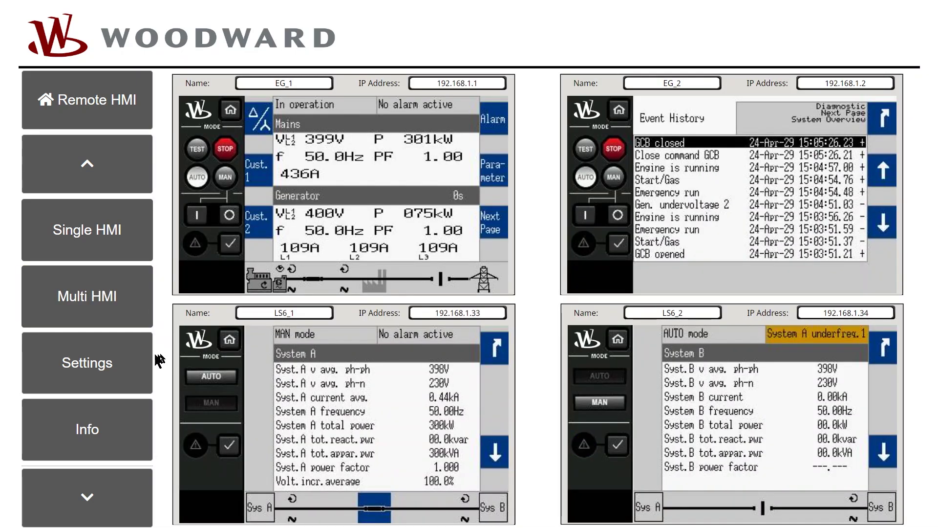
left_click(142, 360)
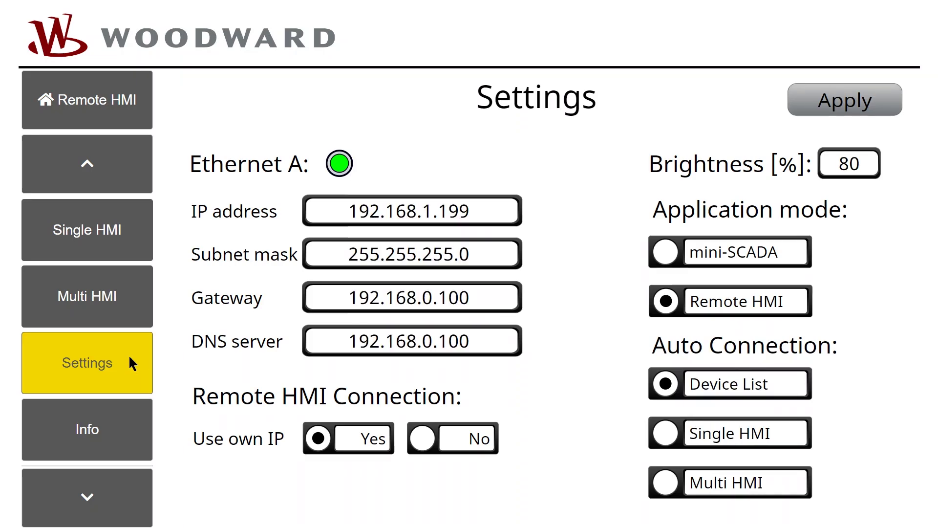
left_click(132, 432)
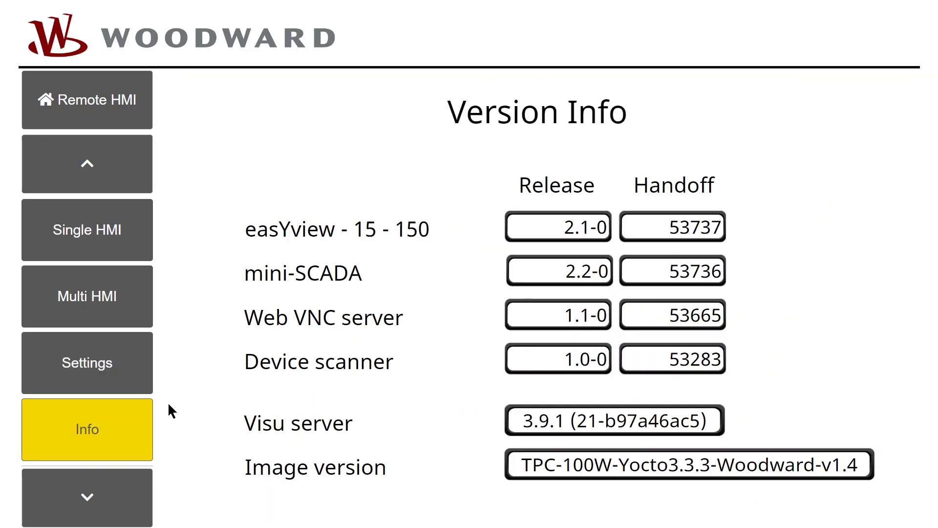
left_click(79, 95)
left_click_drag(306, 211, 370, 406)
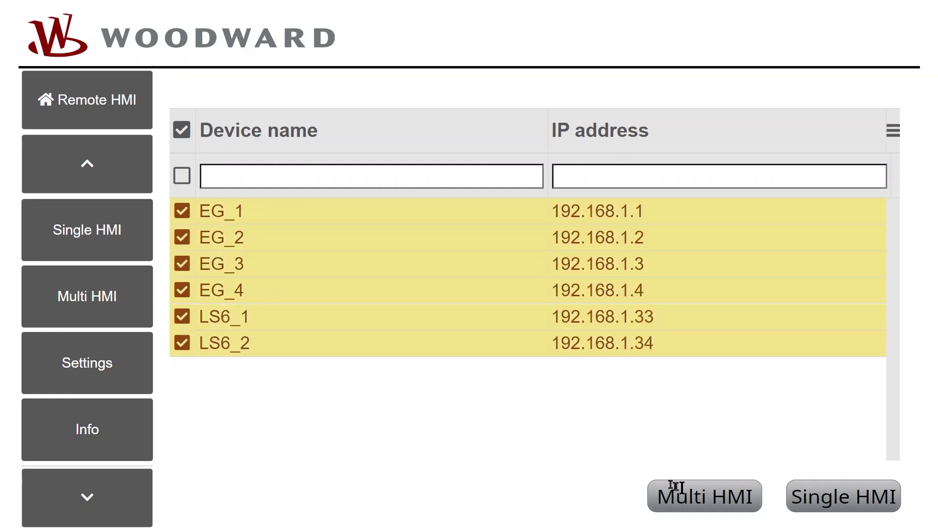
Try Multi HMI with six devices, dismiss the count-mismatch warning, then try Single HMI
left_click(728, 491)
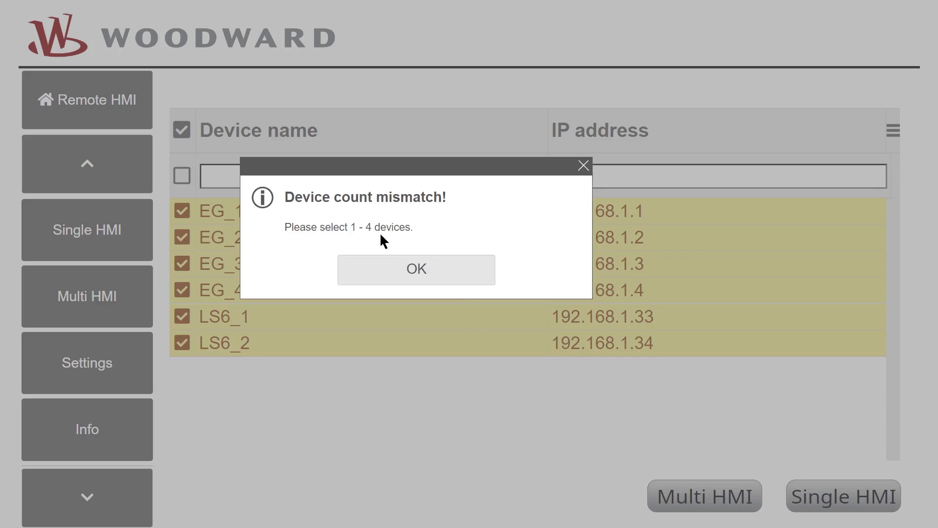
left_click(468, 271)
left_click(823, 498)
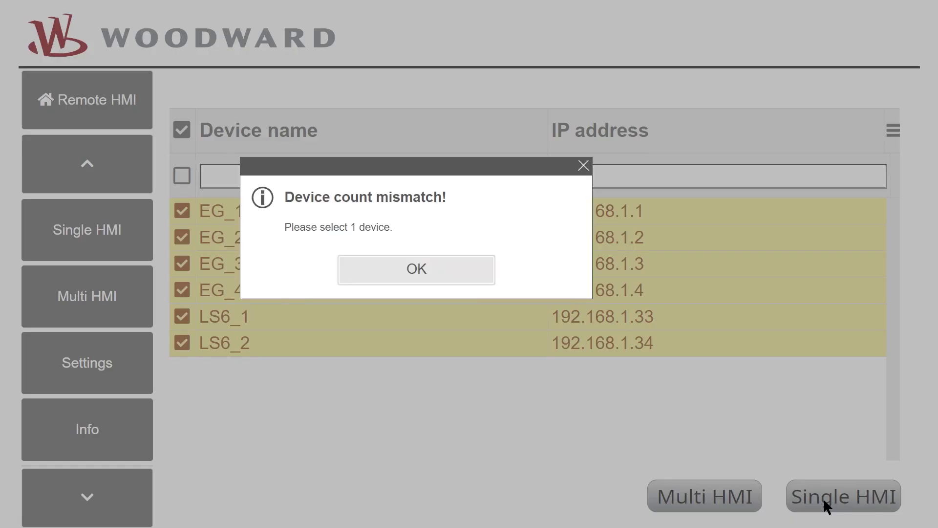
Dismiss the select-one-device warning and toggle the Device name sort descending and back ascending
left_click(469, 267)
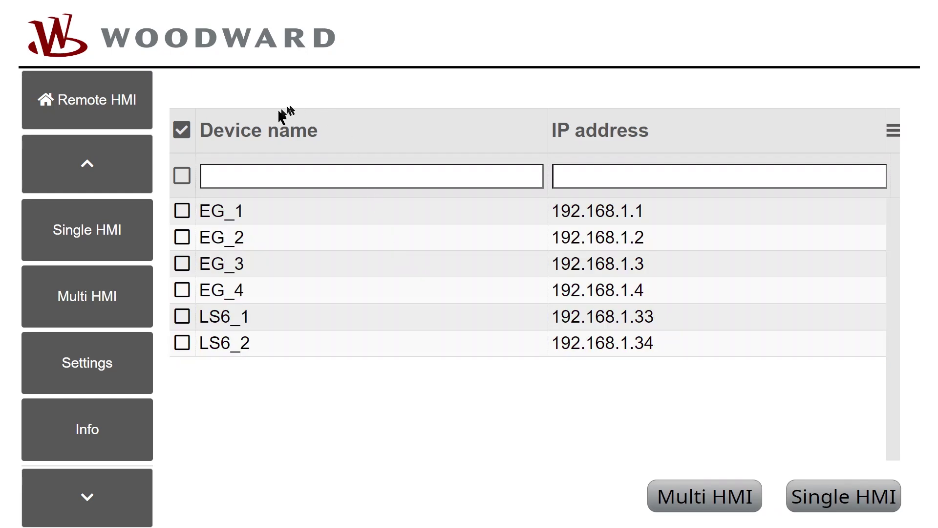
left_click(235, 131)
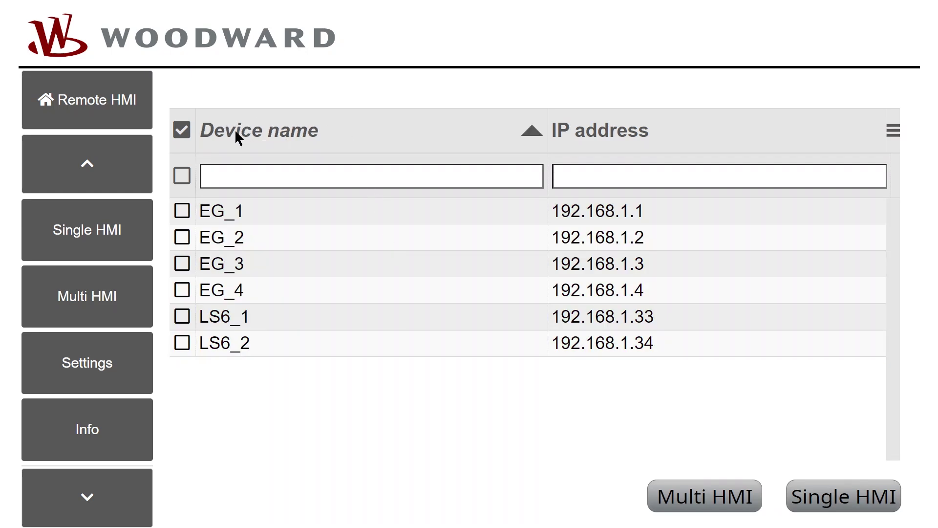
left_click(235, 131)
left_click(296, 131)
Toggle the IP address sort both ways, then re-sort by Device name, ending ascending
left_click(608, 133)
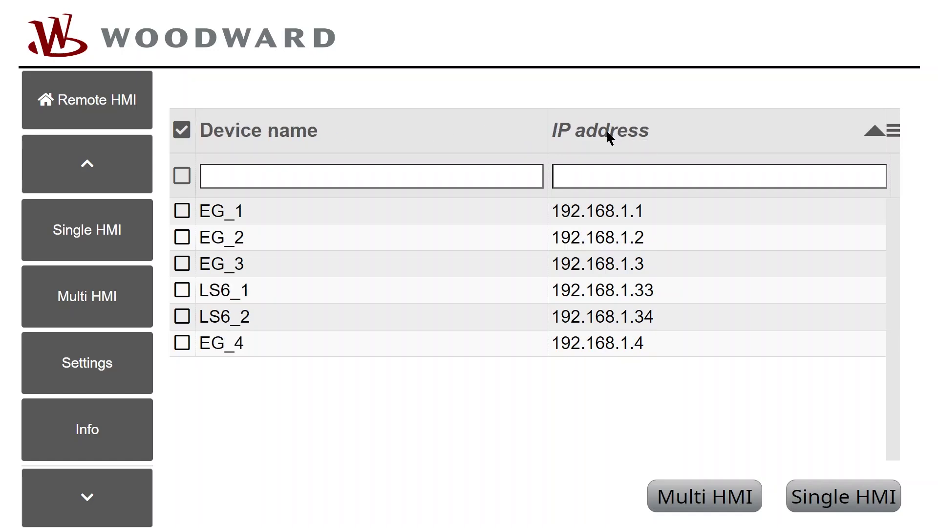
left_click(609, 137)
left_click(608, 133)
left_click(273, 133)
left_click(272, 128)
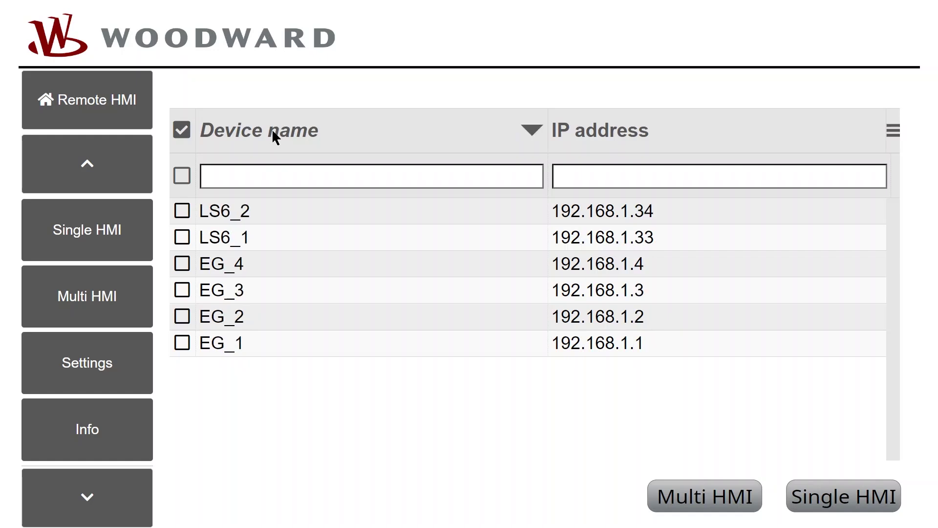
left_click(271, 128)
left_click(893, 130)
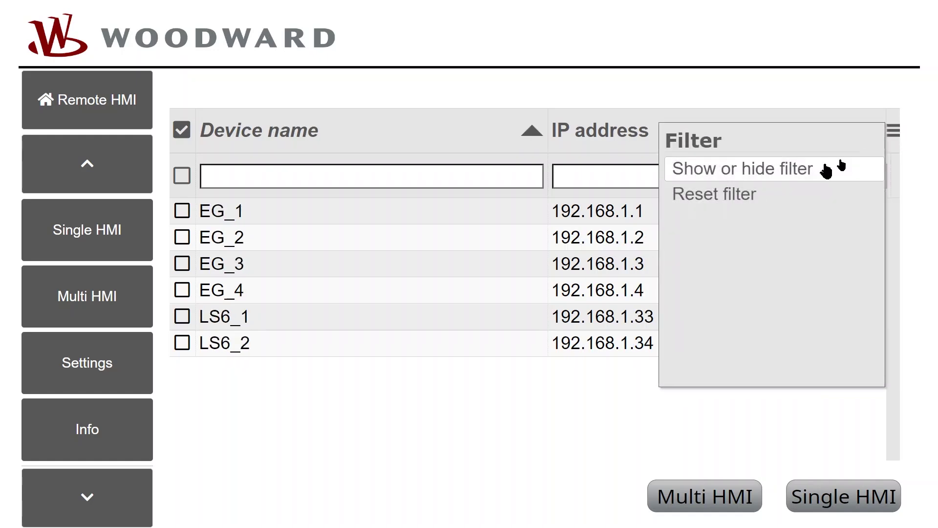
left_click(696, 171)
left_click(892, 131)
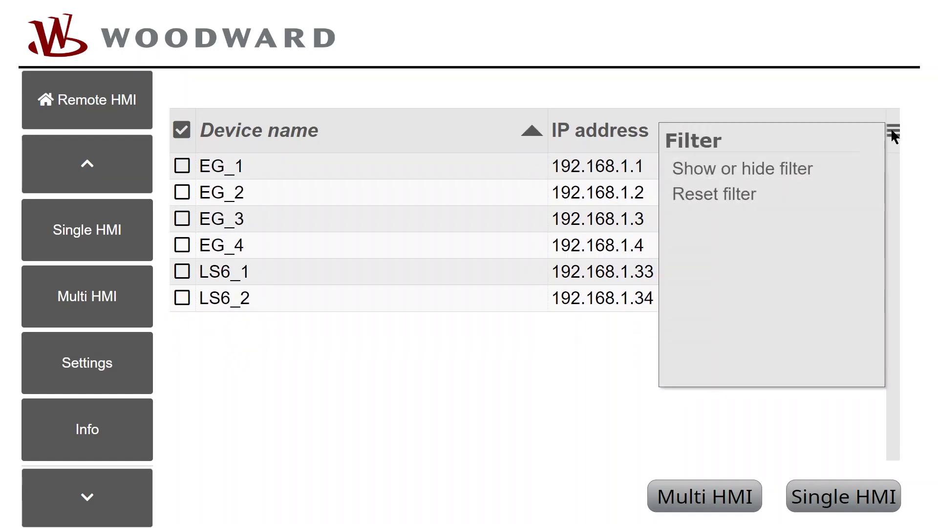
left_click(838, 167)
left_click(333, 176)
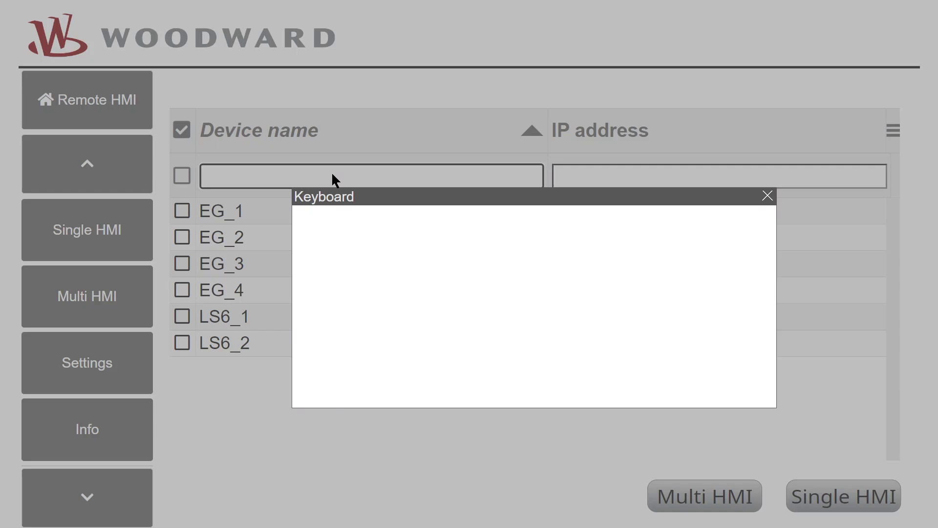
left_click(624, 322)
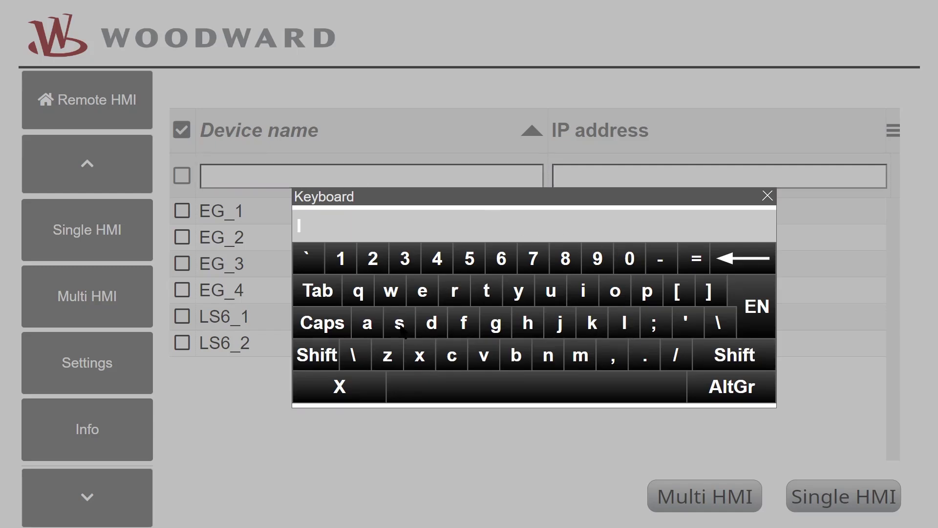
left_click(399, 322)
left_click(756, 311)
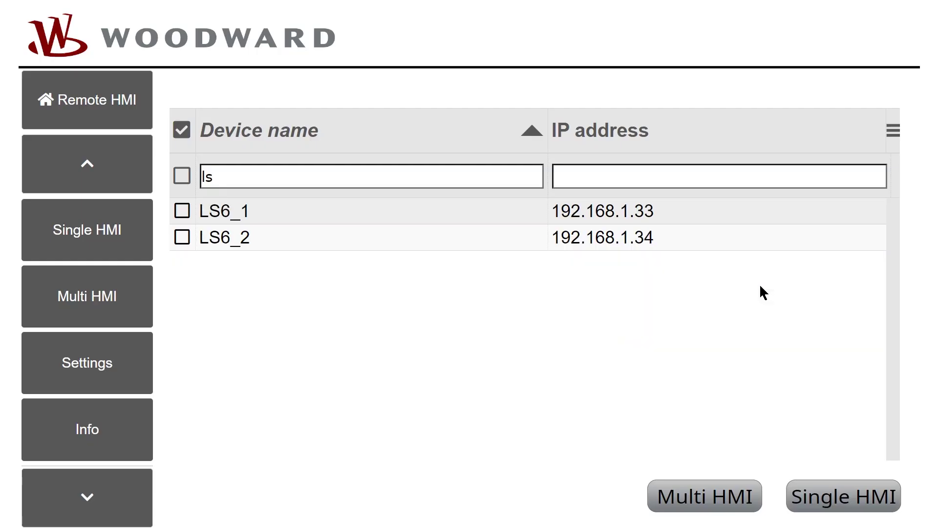
left_click(312, 215)
left_click(303, 237)
left_click(303, 234)
left_click(331, 175)
left_click(754, 264)
left_click(753, 264)
left_click(756, 311)
left_click(674, 180)
left_click(409, 257)
left_click(757, 308)
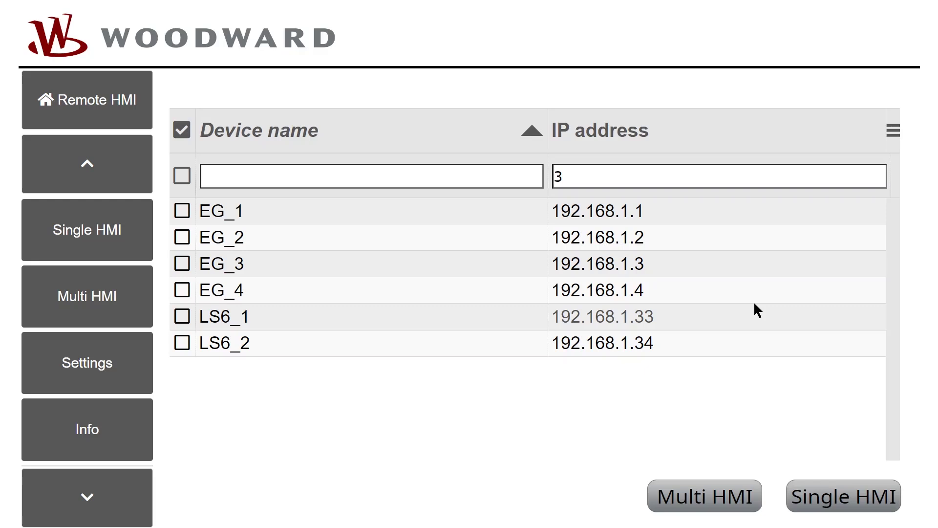
left_click(631, 176)
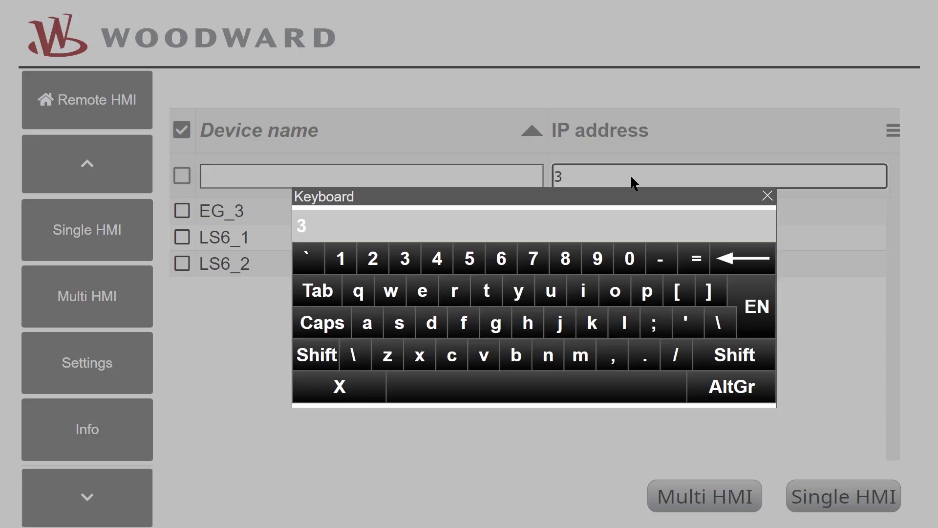
left_click(405, 258)
left_click(754, 308)
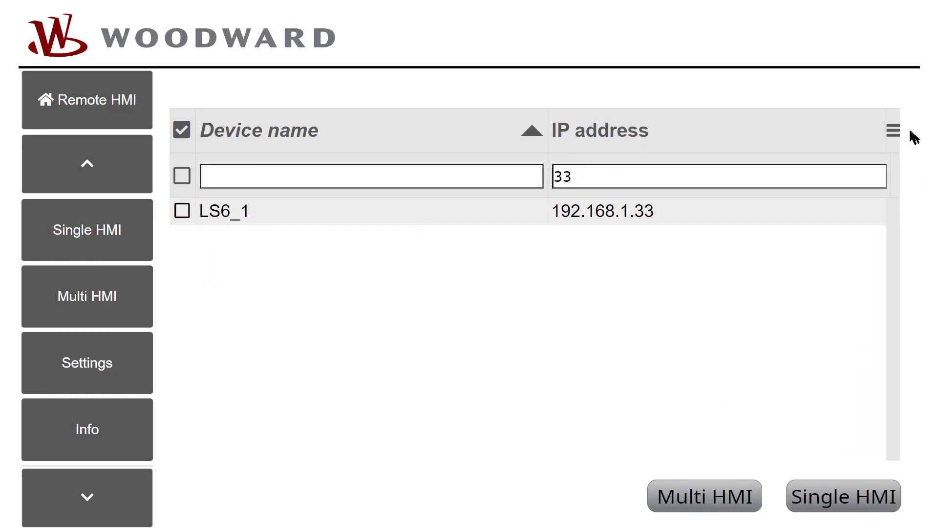
left_click(894, 132)
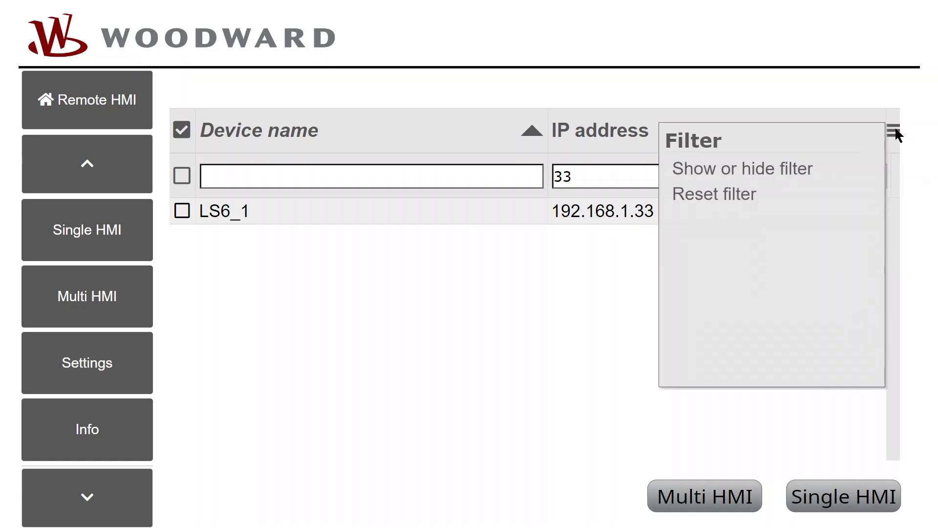
left_click(714, 195)
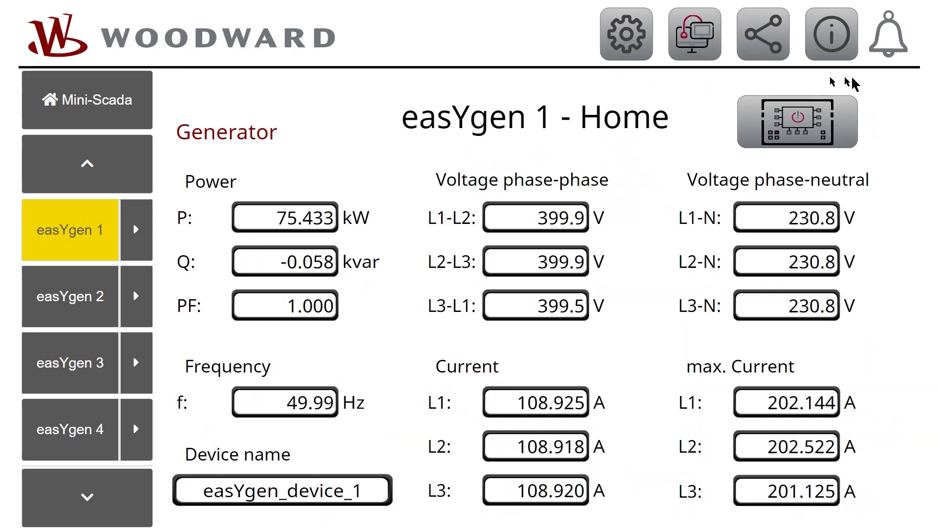
left_click(847, 126)
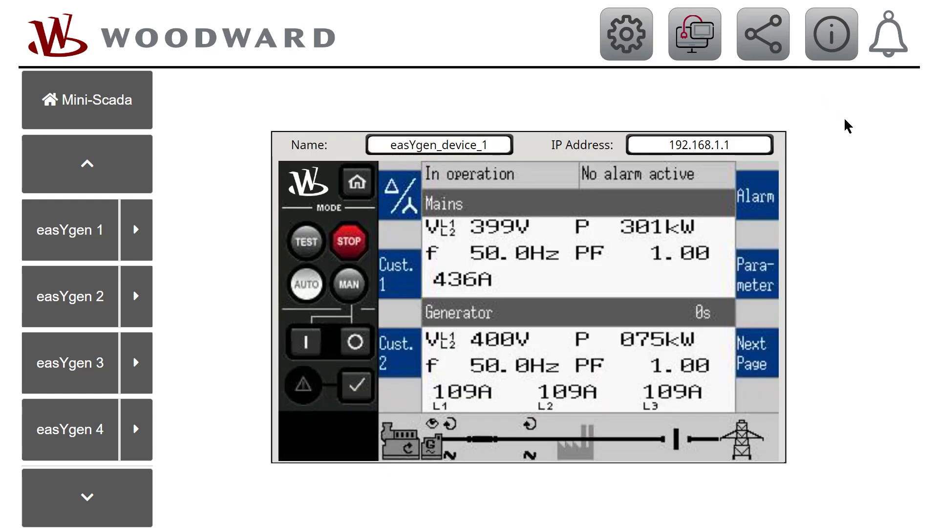
left_click(83, 219)
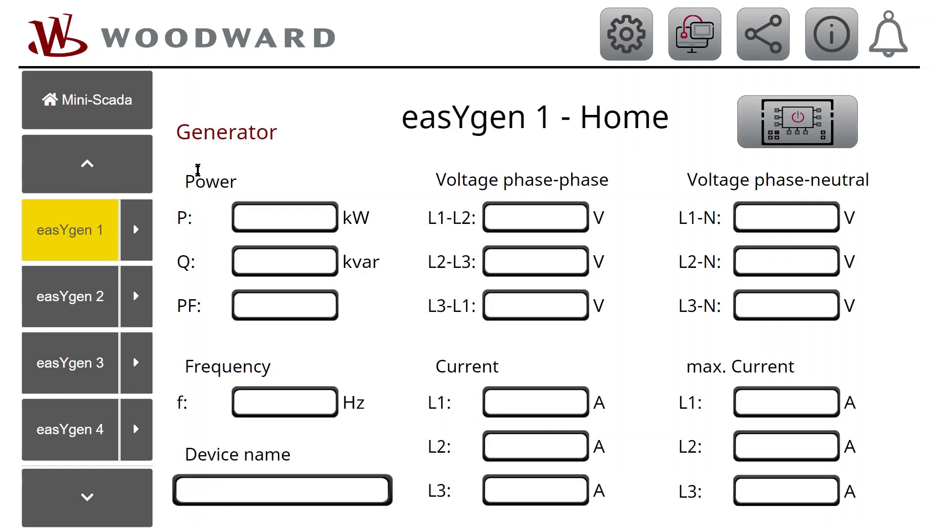